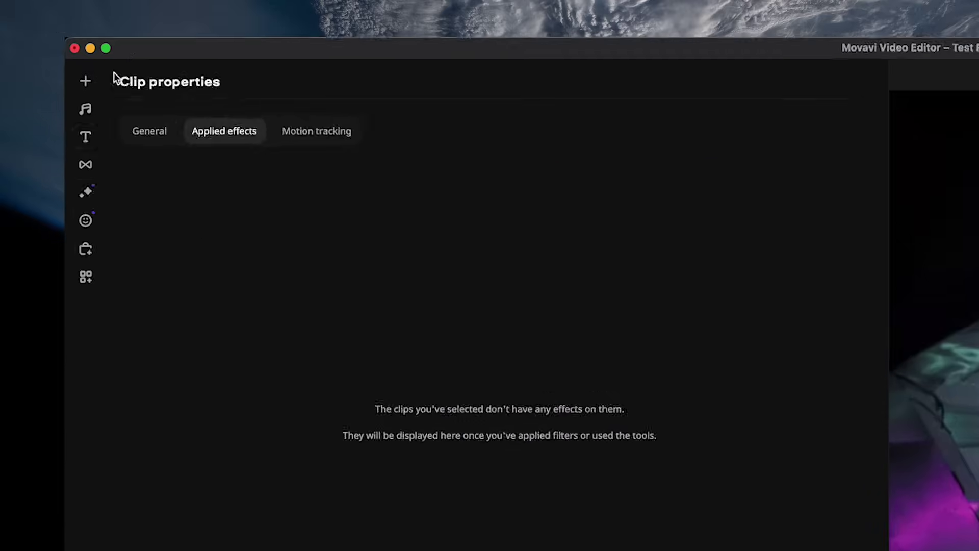
Apply the VHS filter to the dark tunnel clip
click(94, 204)
click(148, 90)
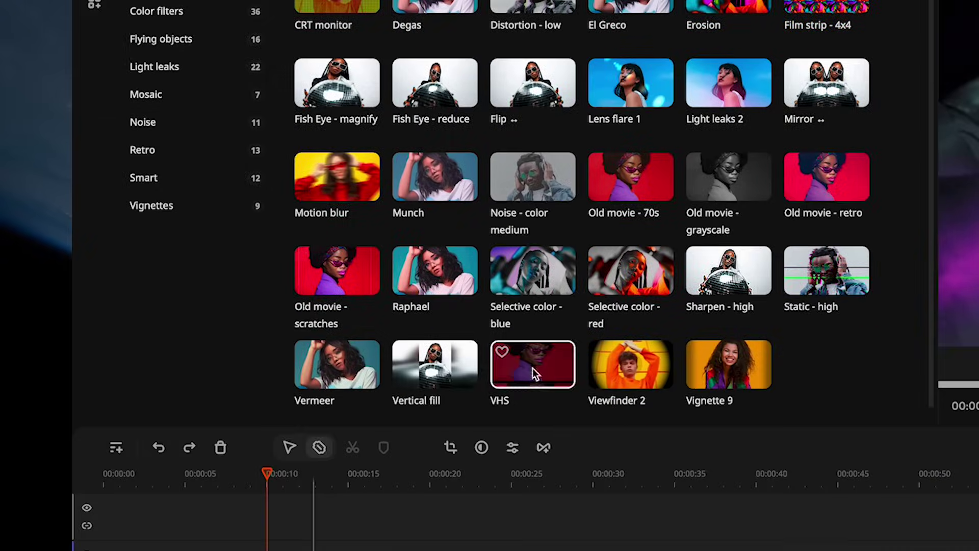
drag(533, 368, 285, 550)
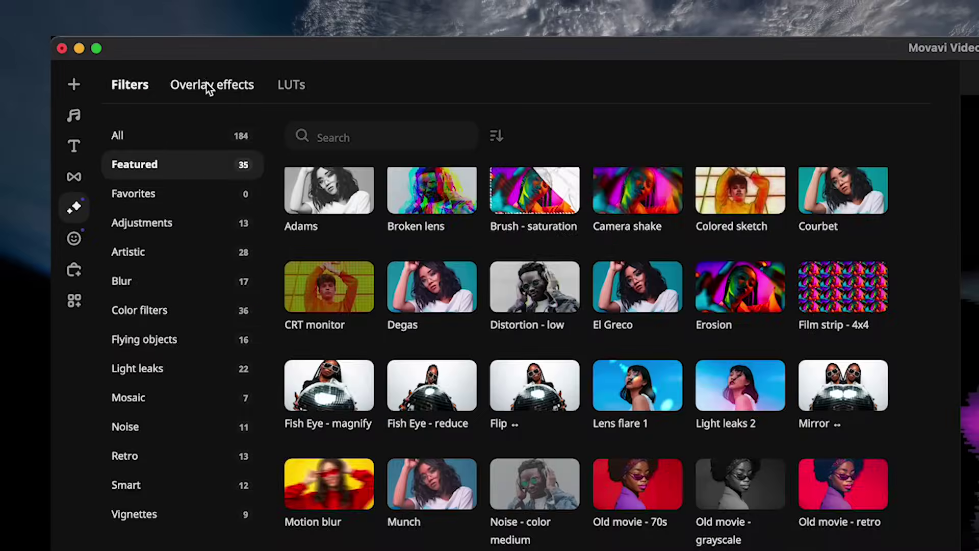
Add the Old tape 8 overlay to the same clip and preview it from the start
click(208, 87)
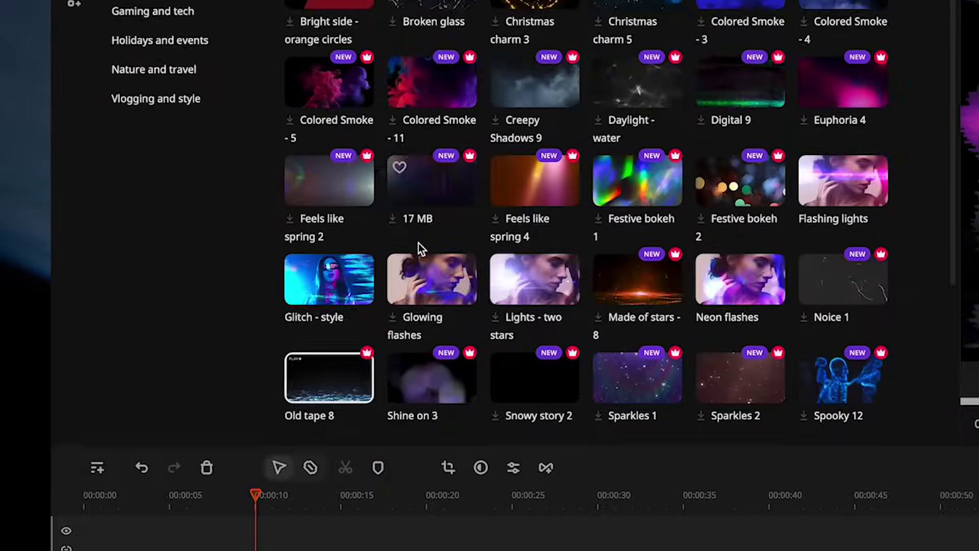
drag(328, 305, 285, 348)
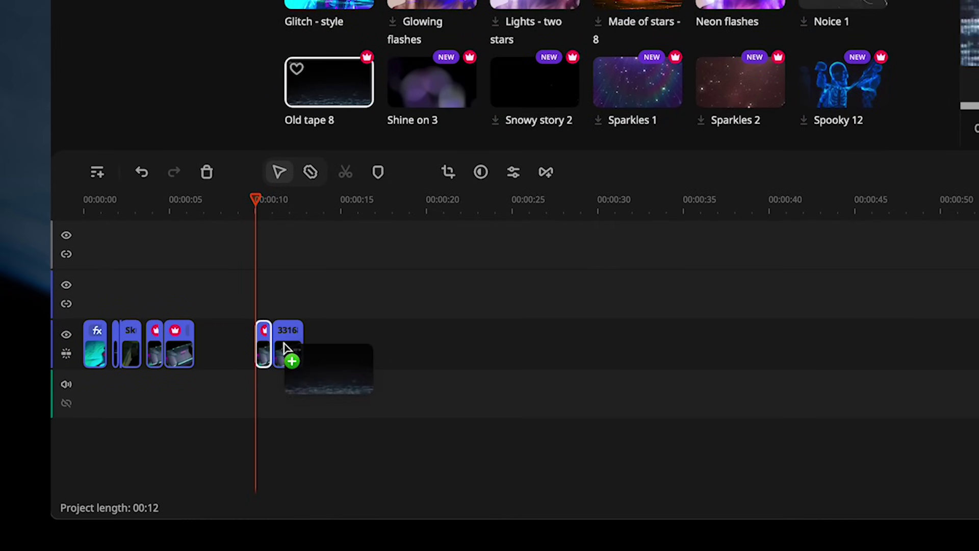
click(262, 202)
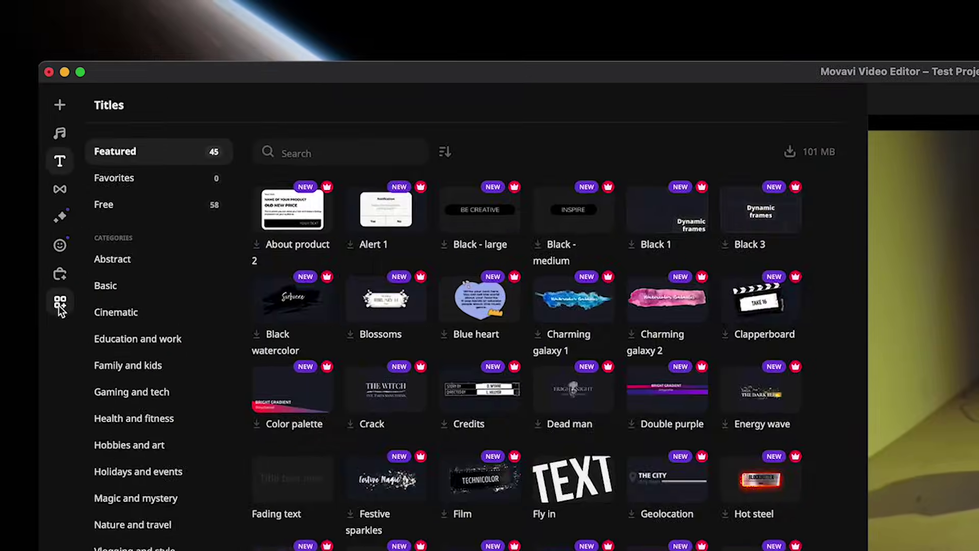
Apply Artificial intelligence noise removal to the narration audio under the room scene
click(59, 305)
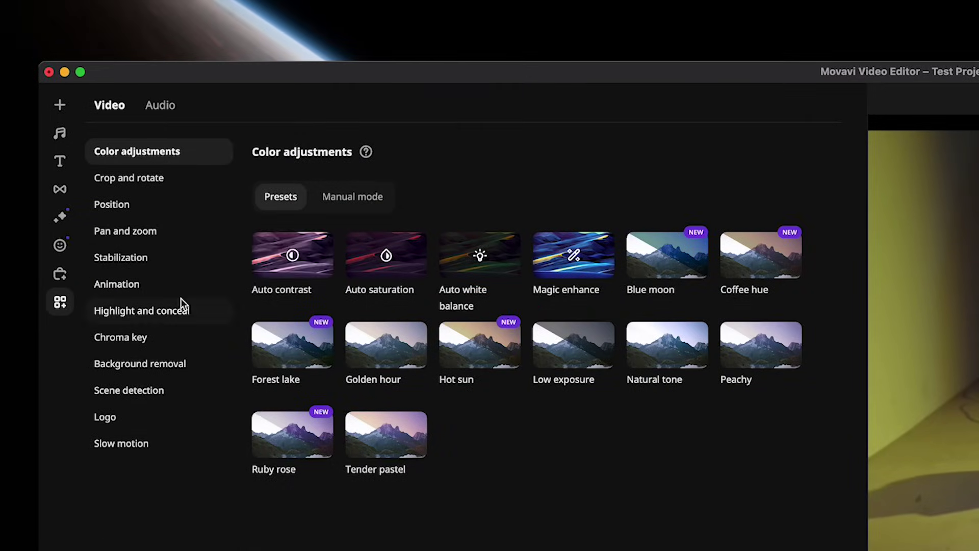
click(159, 103)
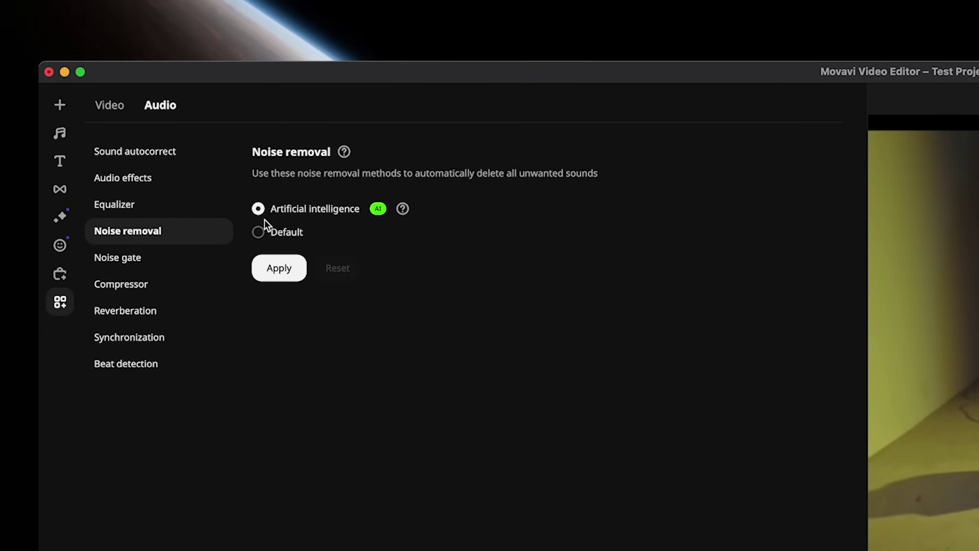
click(282, 269)
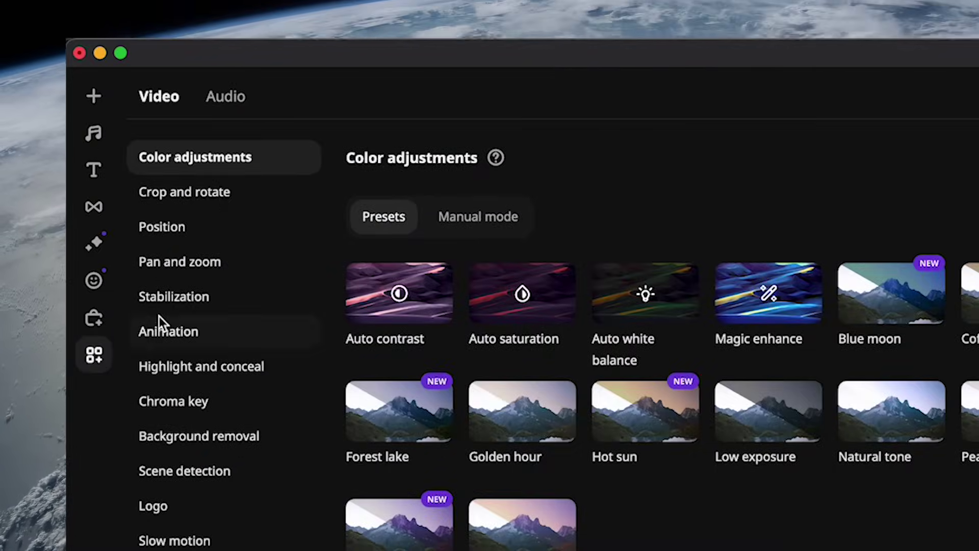
Detect the audio beats in the Night Palms.wav music track
click(225, 96)
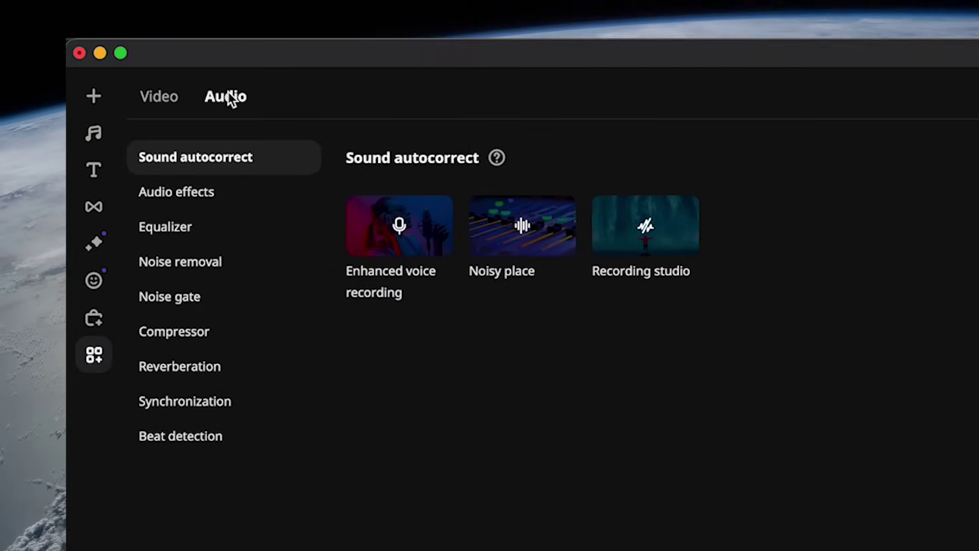
click(175, 443)
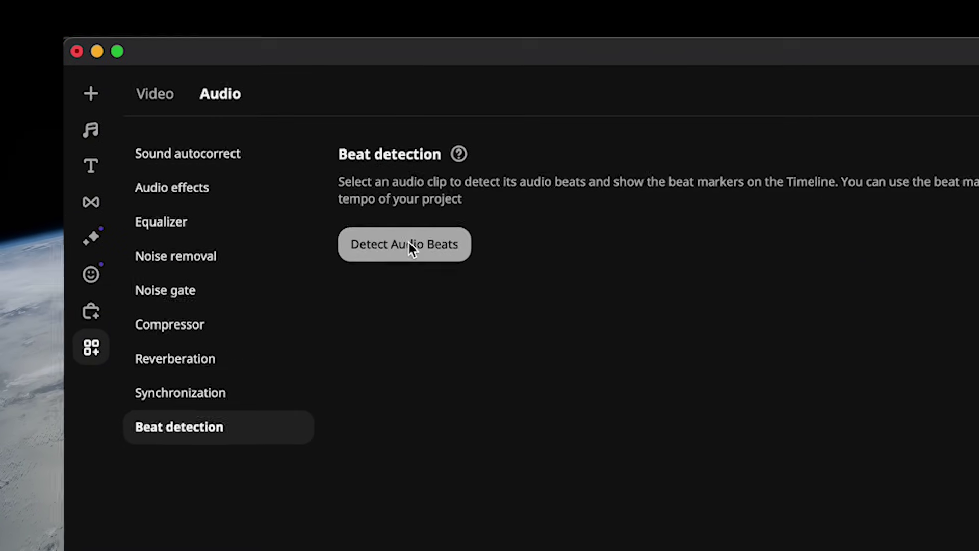
click(418, 249)
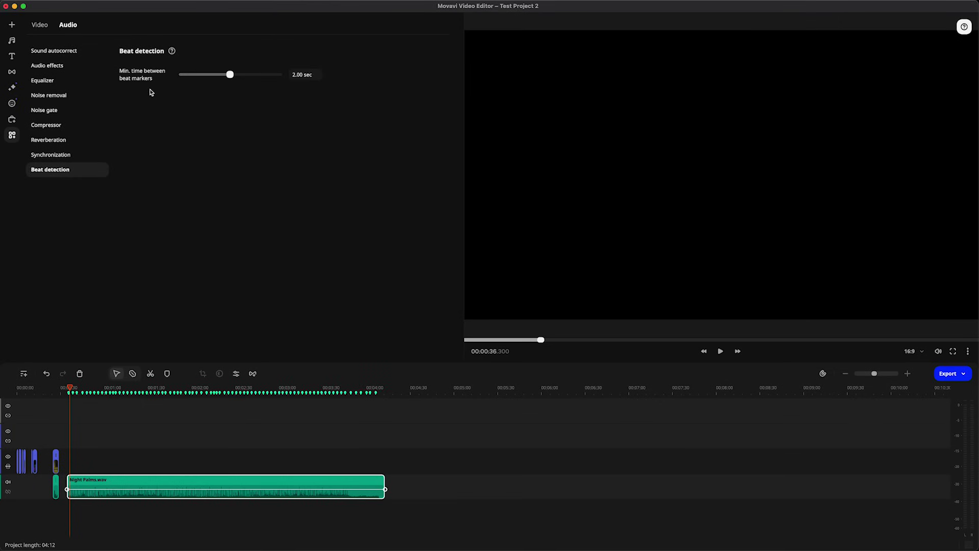
Paste the copied clip at a beat marker and trim it shorter to fit the beat
click(877, 374)
click(879, 374)
right_click(324, 461)
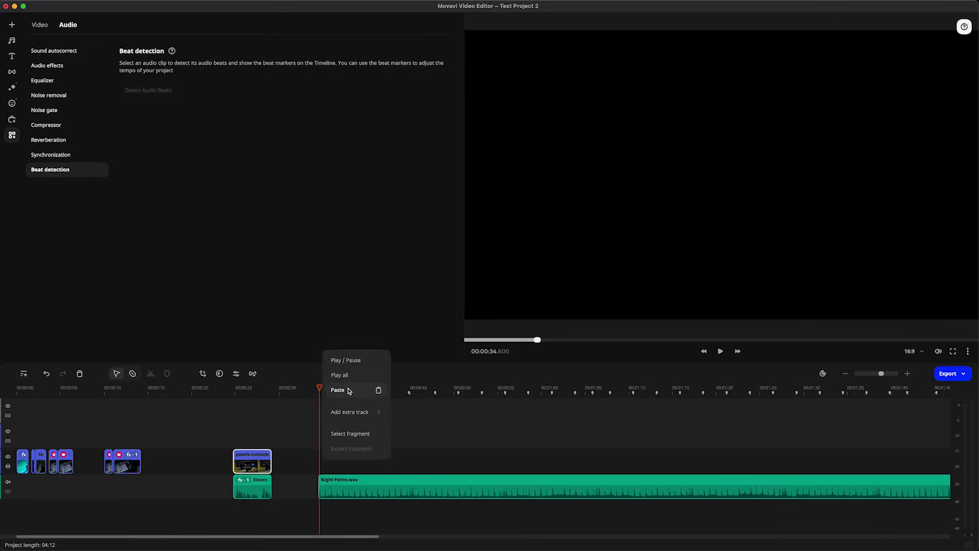
click(350, 389)
drag(356, 465, 329, 467)
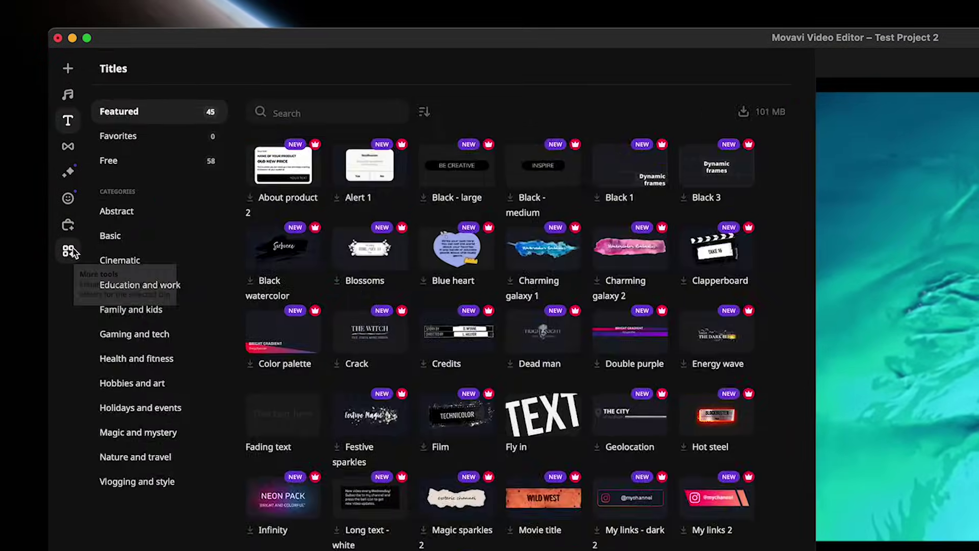
Cover the swimmer's head with a small Blurred ellipse mask at 75% feathering
click(69, 250)
click(143, 261)
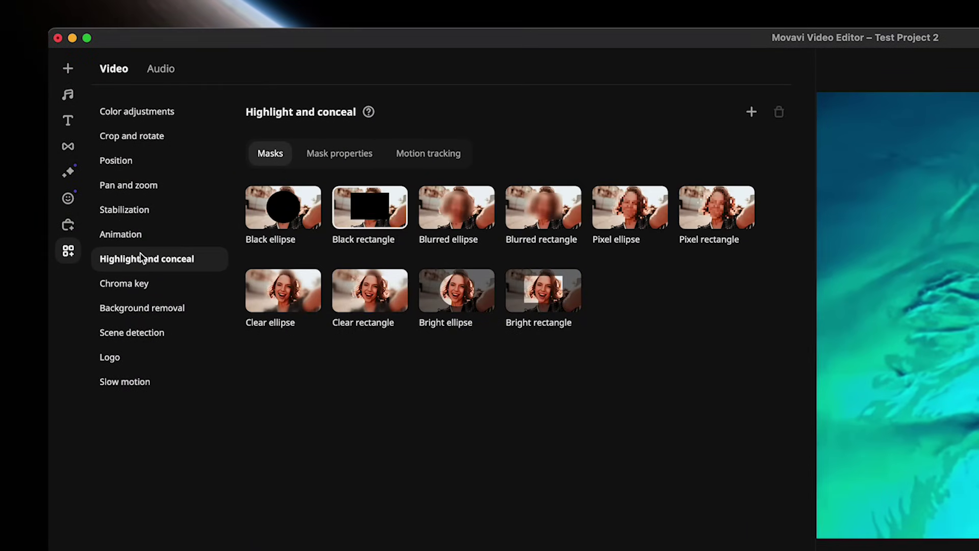
click(459, 214)
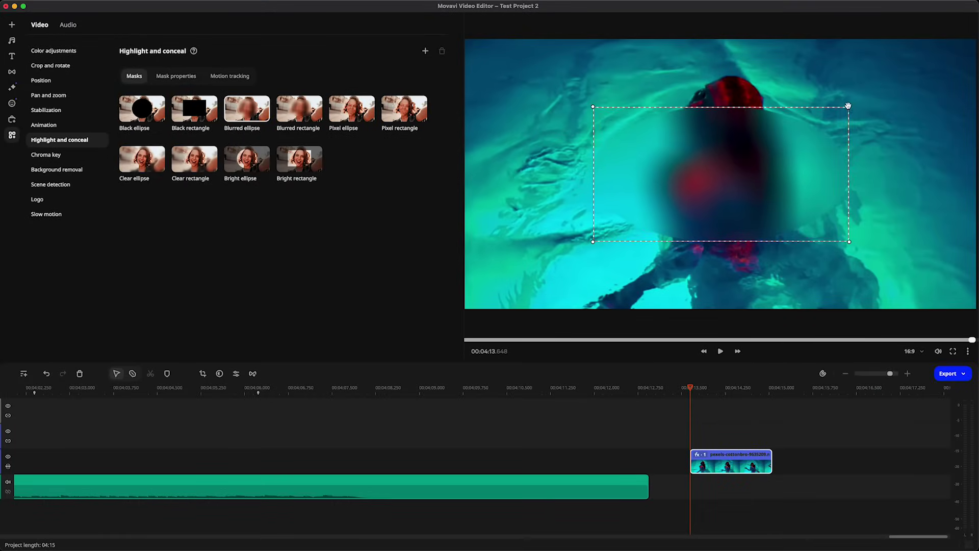
drag(625, 230, 687, 164)
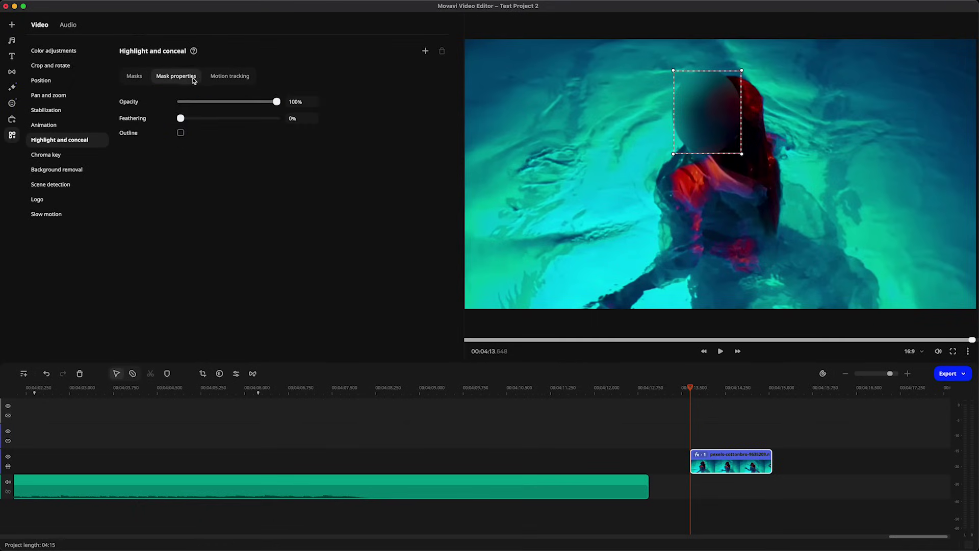
drag(182, 119, 253, 120)
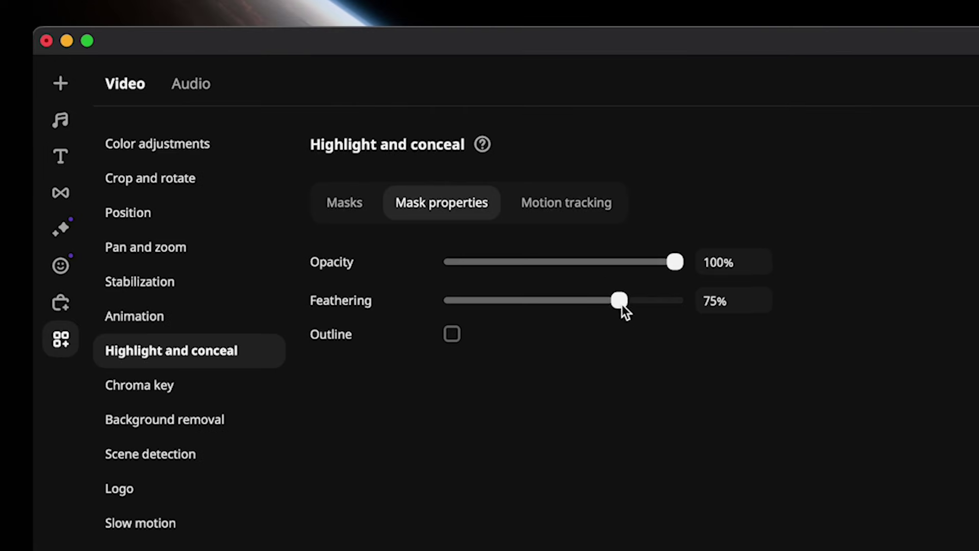
Track the mask to the swimmer's head using AI motion tracking
click(231, 74)
click(320, 409)
click(324, 443)
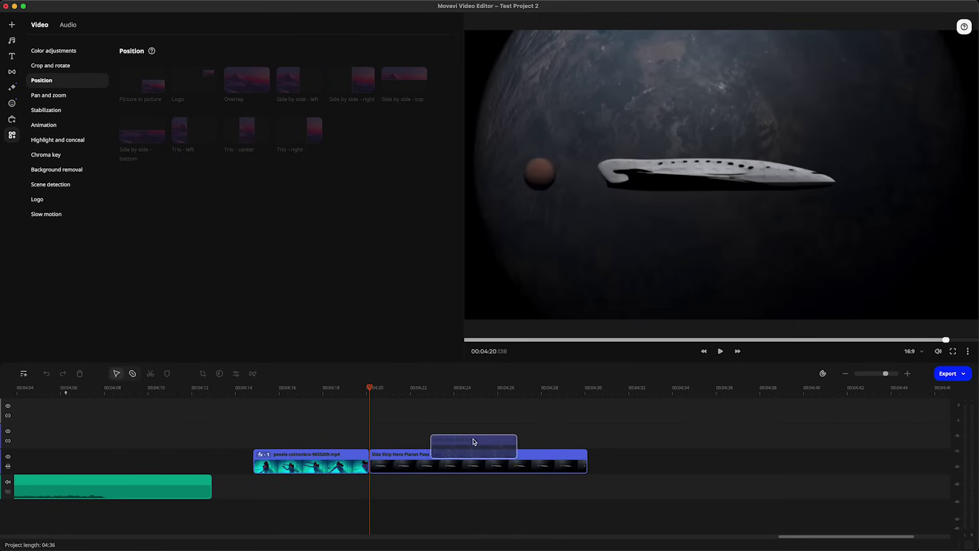
Extend the Lens Dust clip to 10 seconds and set its blending mode to Screen
drag(601, 443, 732, 448)
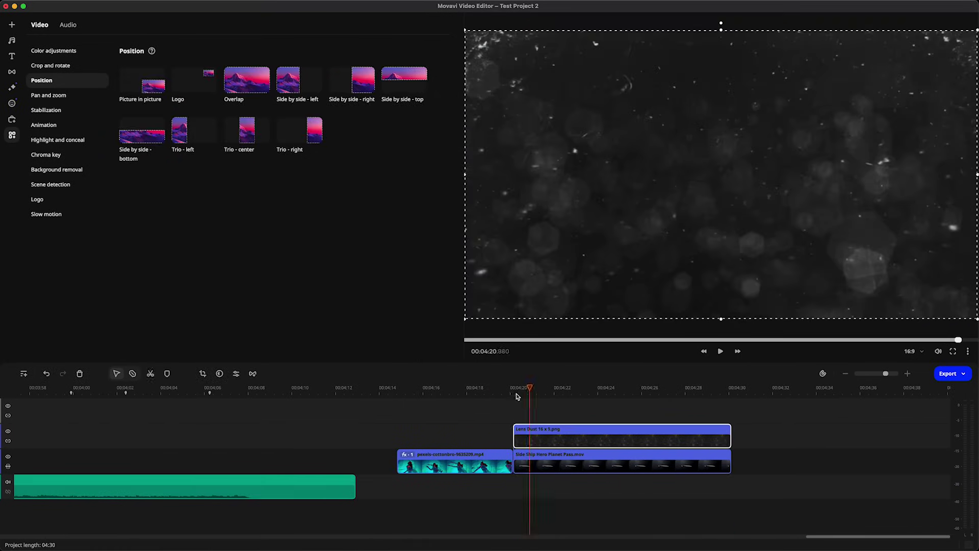
double_click(543, 439)
click(297, 300)
click(260, 361)
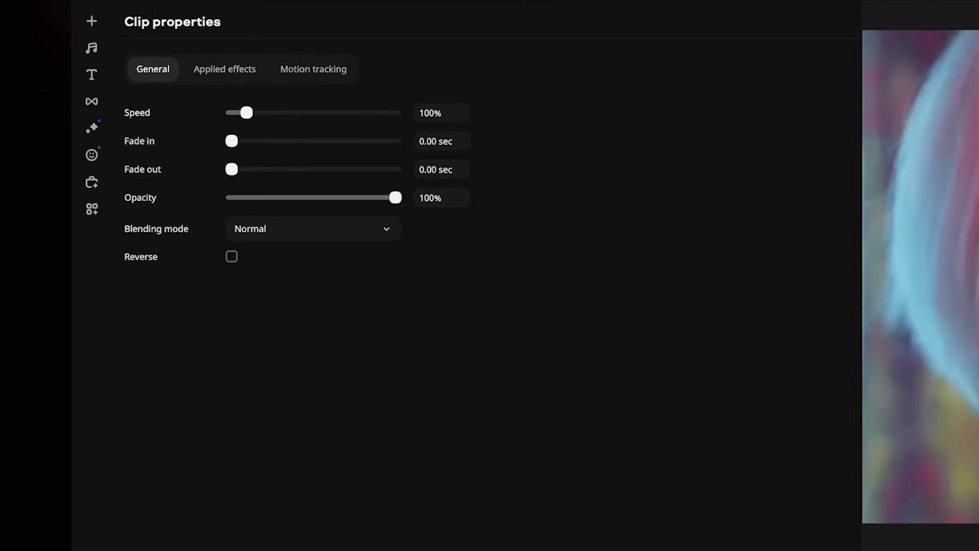
Find and preview the Stand-out Textures overlay pack under Vlogging and style in the Effects Store
click(98, 187)
click(178, 96)
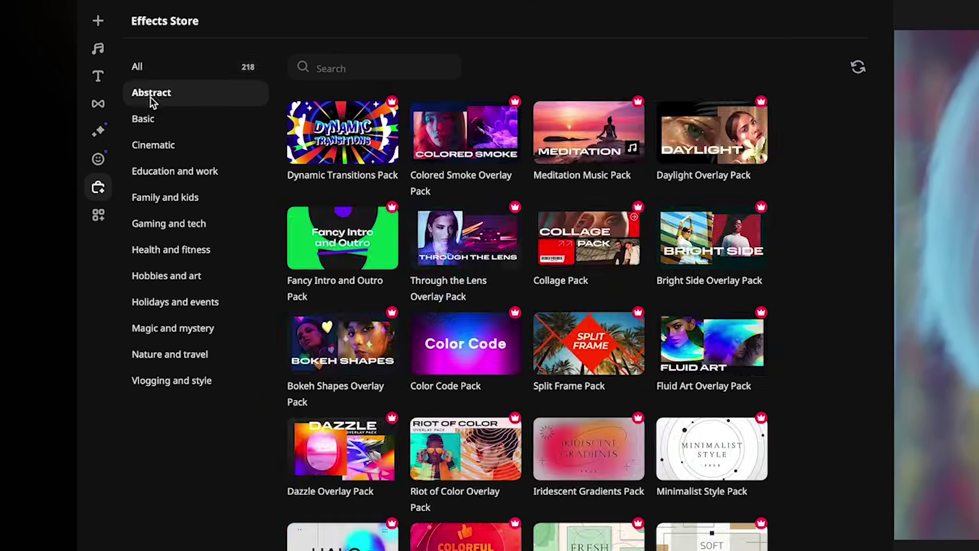
click(199, 145)
click(183, 172)
click(165, 197)
click(167, 249)
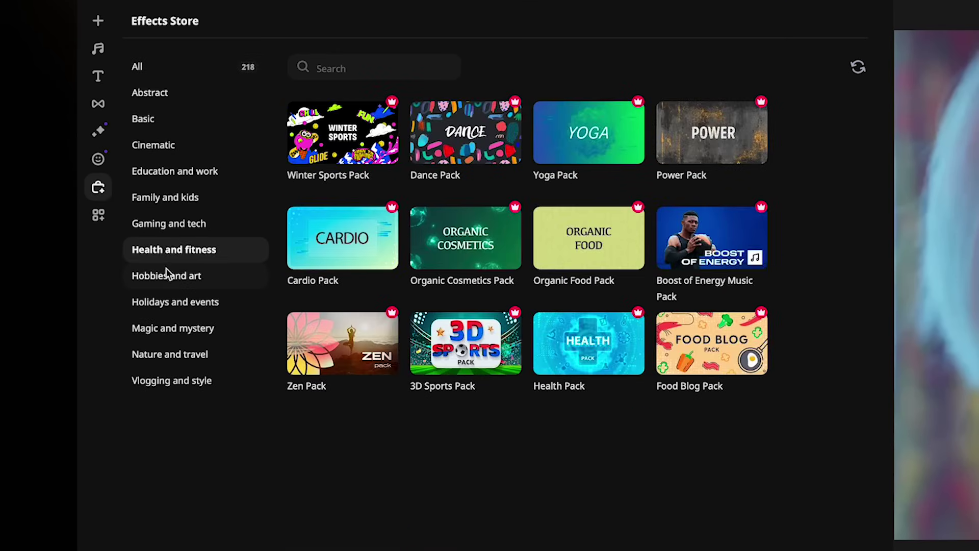
click(168, 275)
click(174, 380)
click(707, 137)
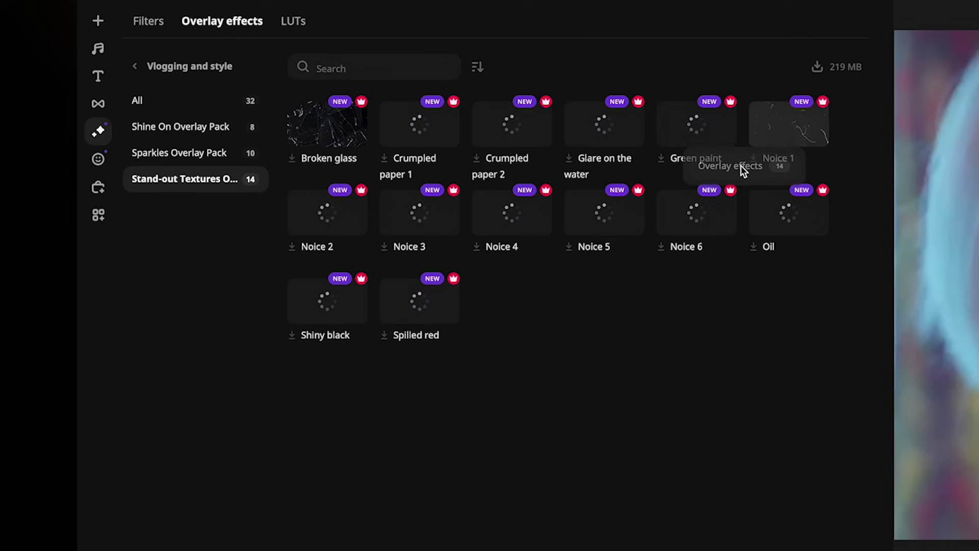
key(space)
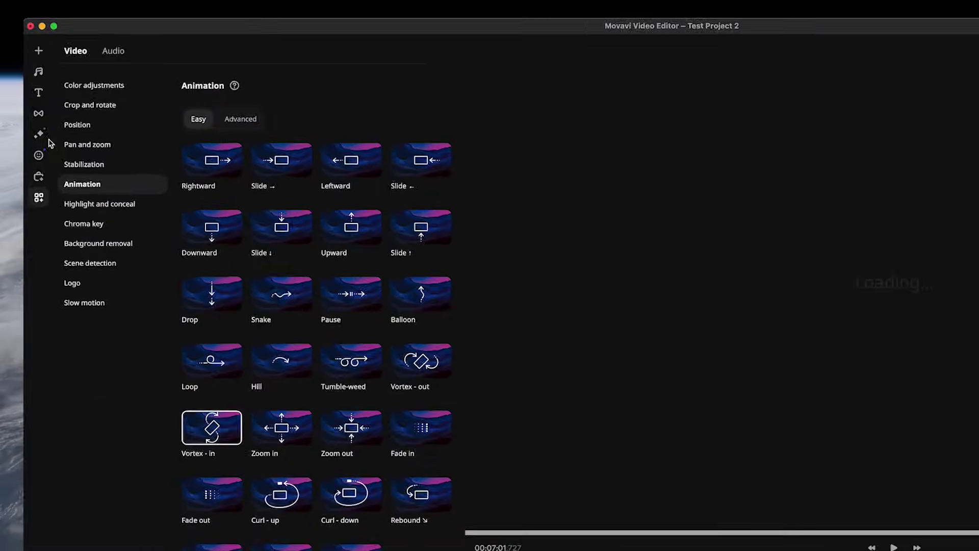
Search for 'noice 2' and apply it to the last motorcycle clip
click(80, 193)
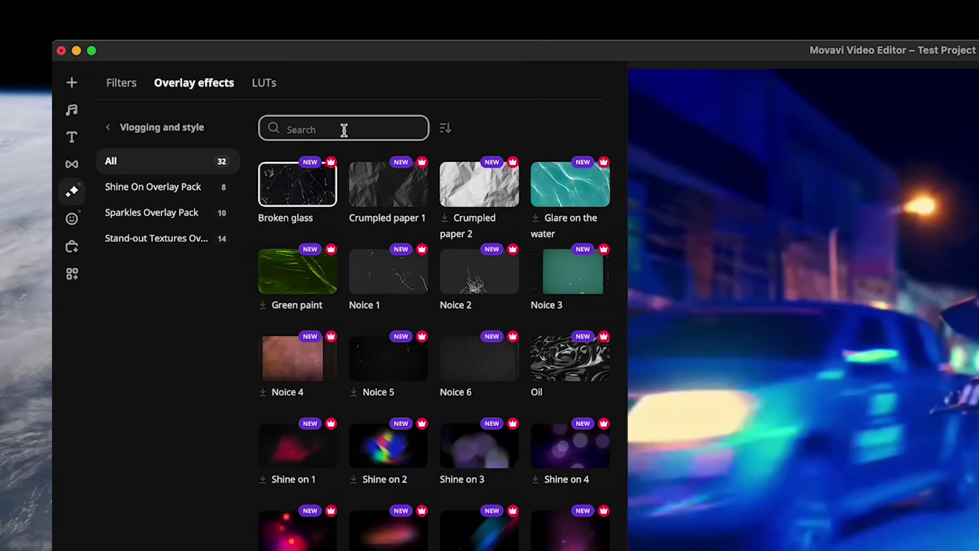
text(noice 2)
drag(306, 202, 767, 485)
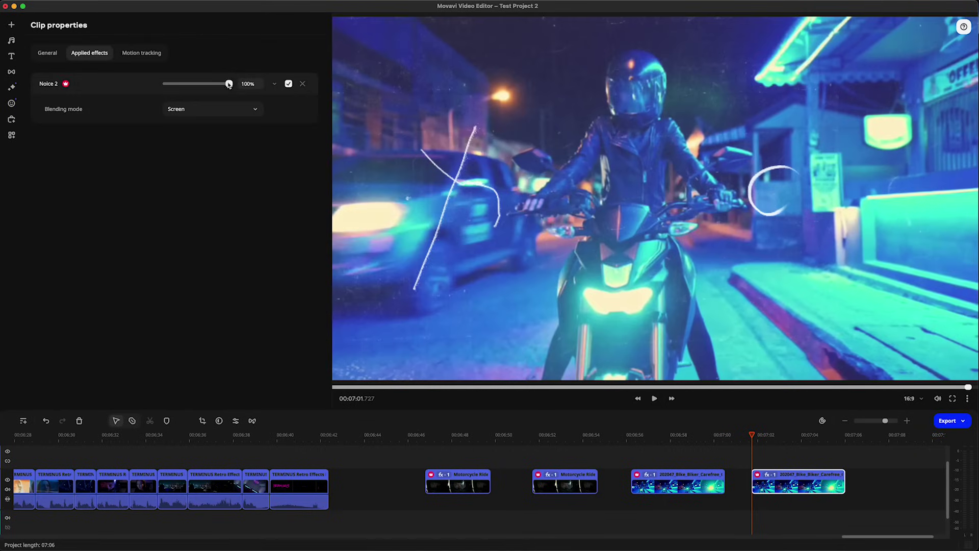
Lower Noice 2 to about 55%, add the Noice 5 overlay, and play back the footage
drag(229, 84, 201, 84)
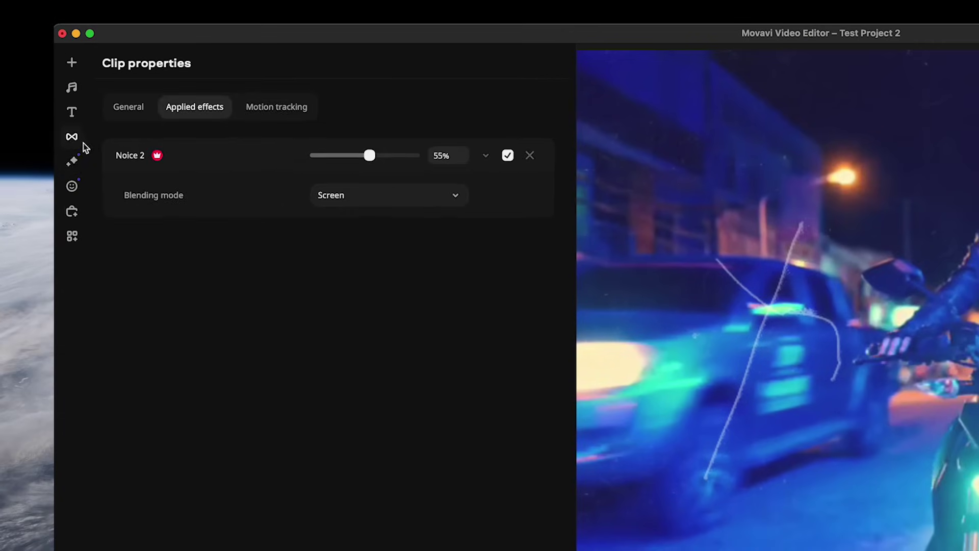
click(11, 87)
drag(378, 330, 978, 550)
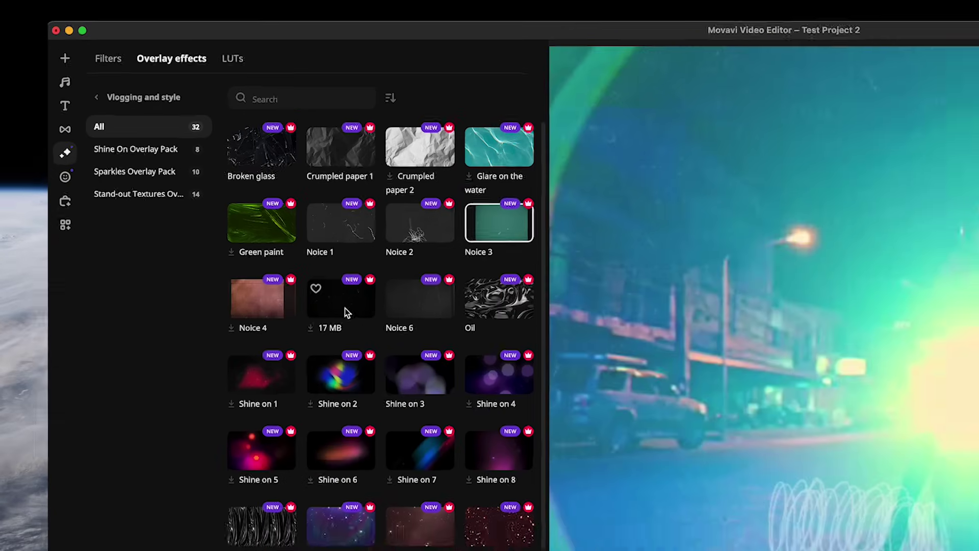
key(space)
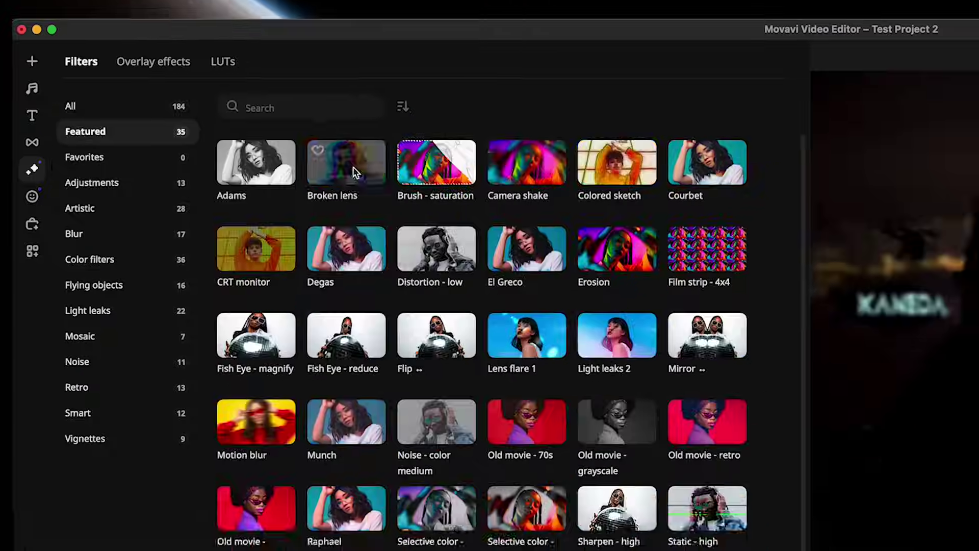
Apply Broken lens to the Over the Shoulder Rifle clip and split off its final instant
drag(363, 190, 280, 376)
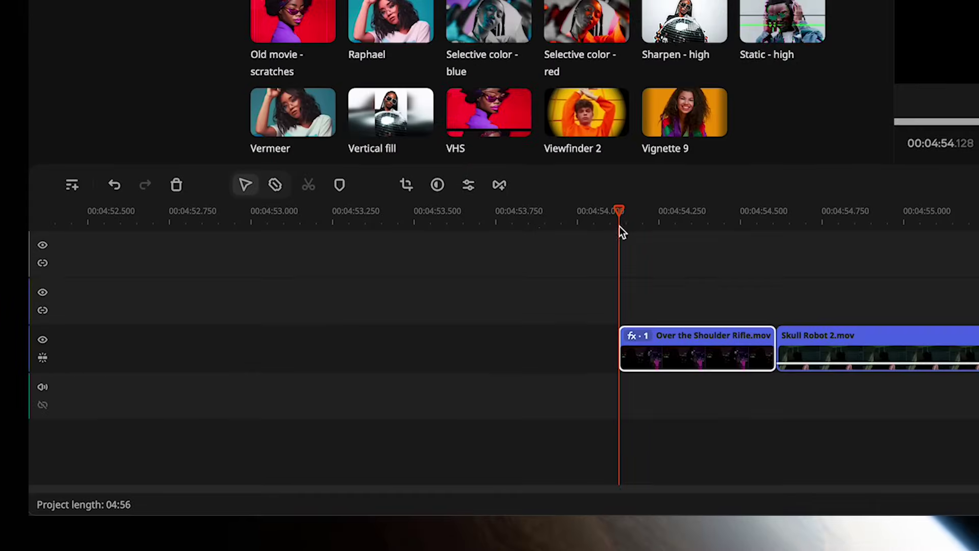
click(270, 188)
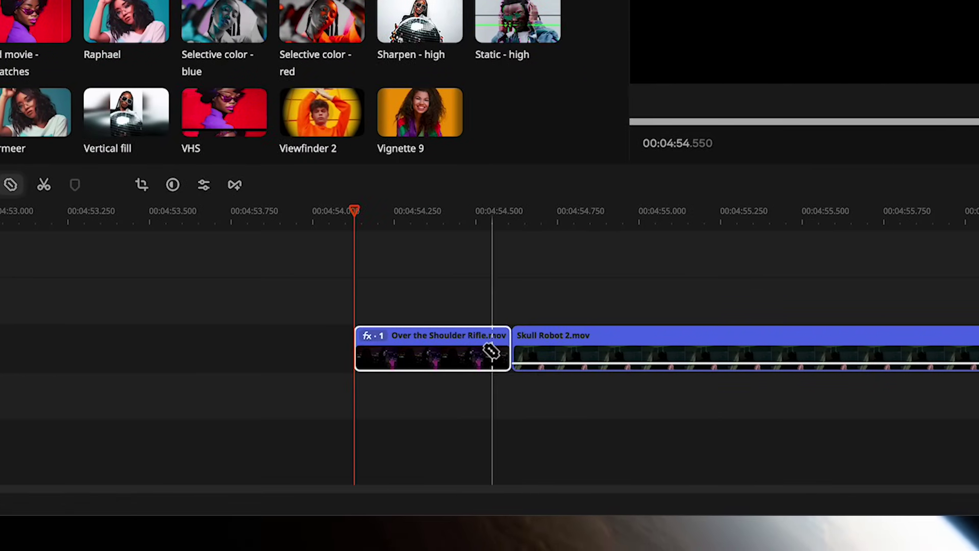
click(756, 351)
Apply the Invert filter, found by searching 'invert', to the short split-off piece
click(275, 63)
text(invert)
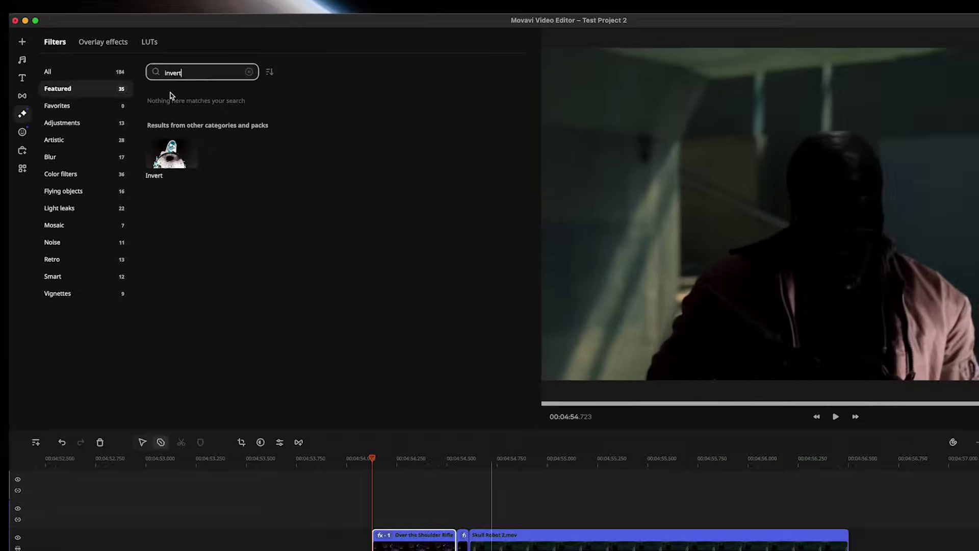
drag(141, 122, 292, 335)
drag(394, 461, 397, 462)
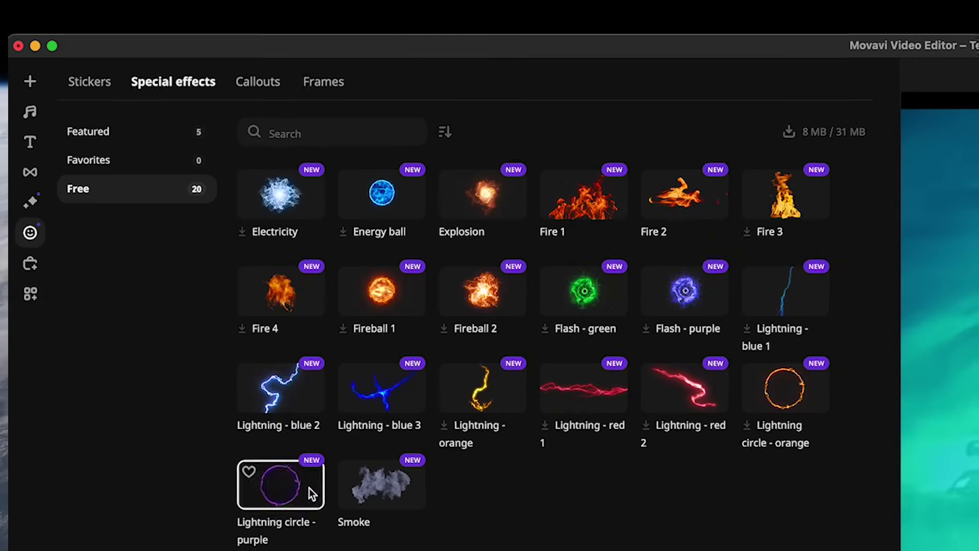
Add the Lightning circle - purple sticker and AI-track it to the swimming woman's head
drag(141, 233, 814, 441)
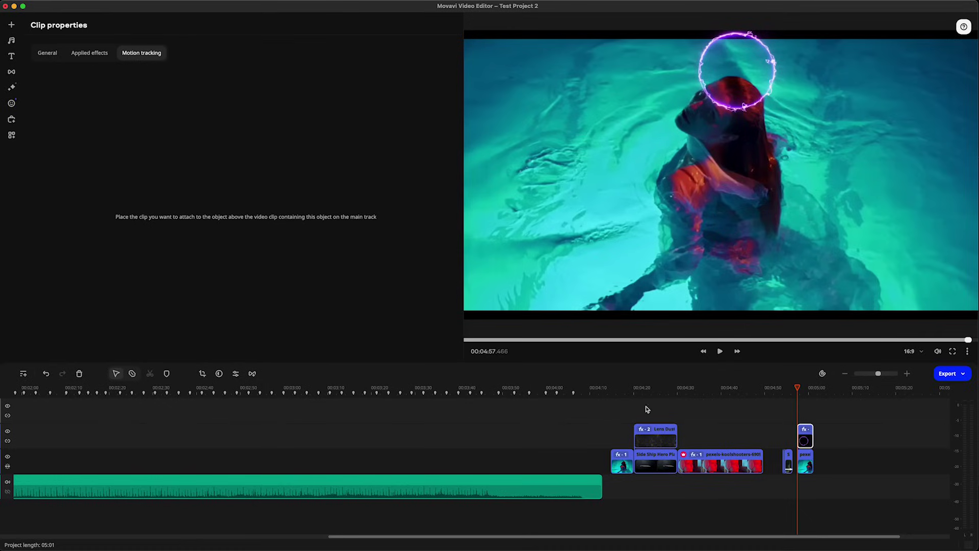
click(805, 442)
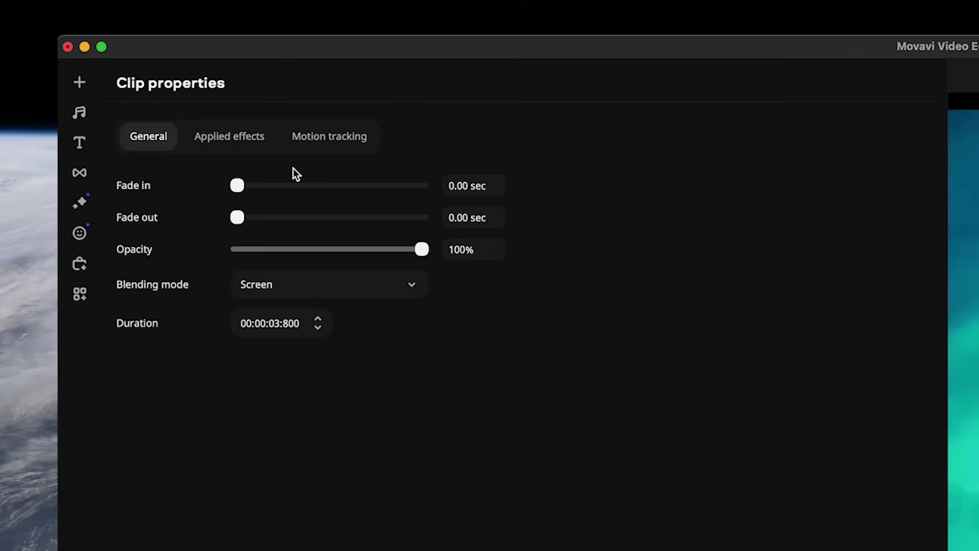
click(130, 53)
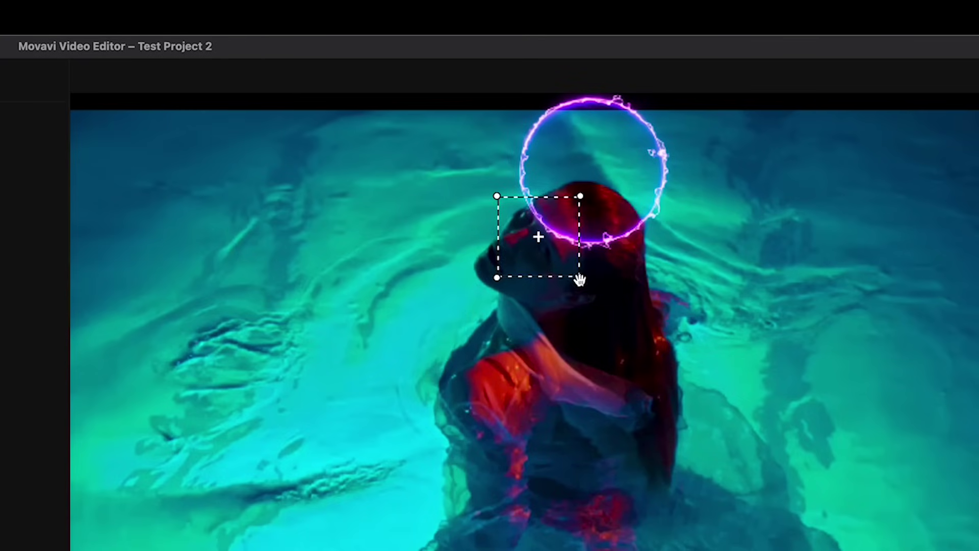
drag(579, 275, 679, 337)
drag(496, 193, 454, 163)
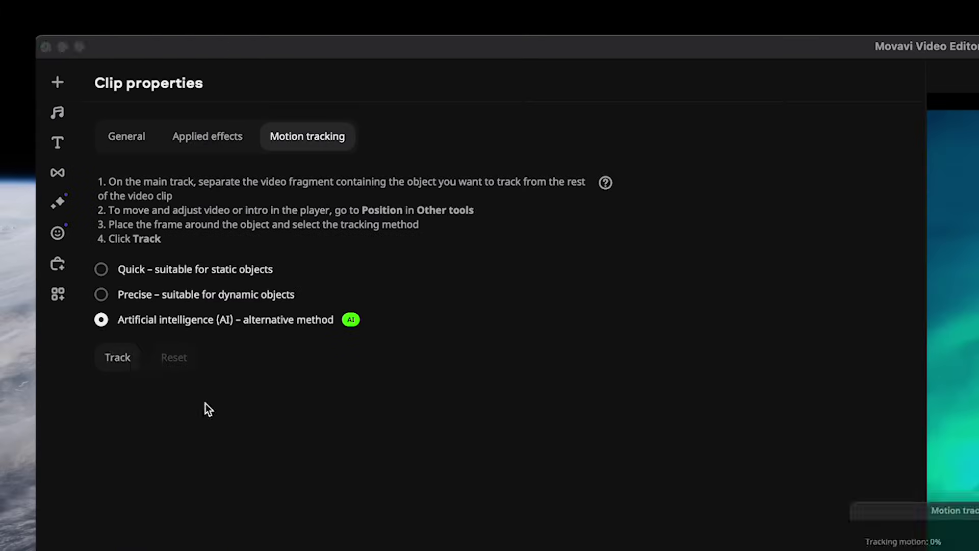
click(117, 354)
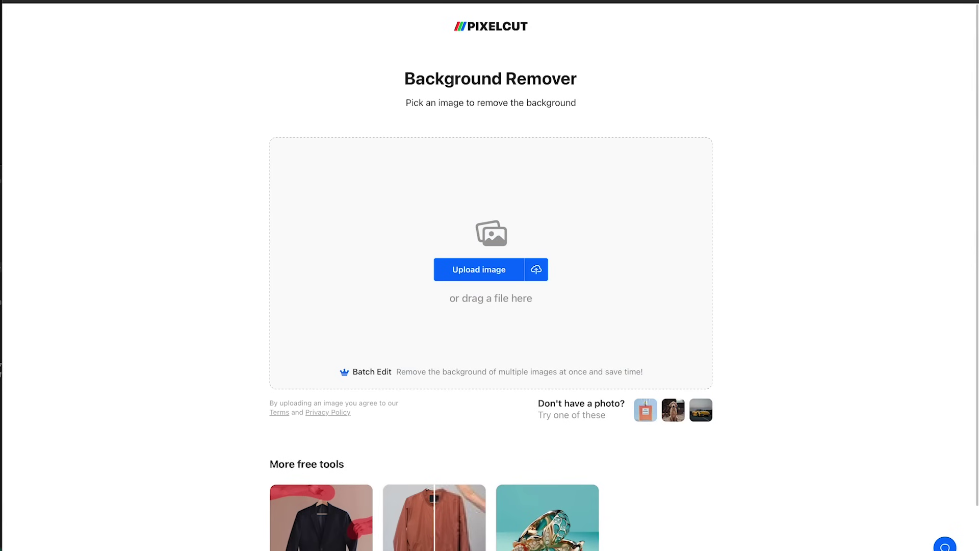
Upload the chain-link fence photo to Pixelcut's Background Remover for a transparent cutout
drag(462, 286, 465, 286)
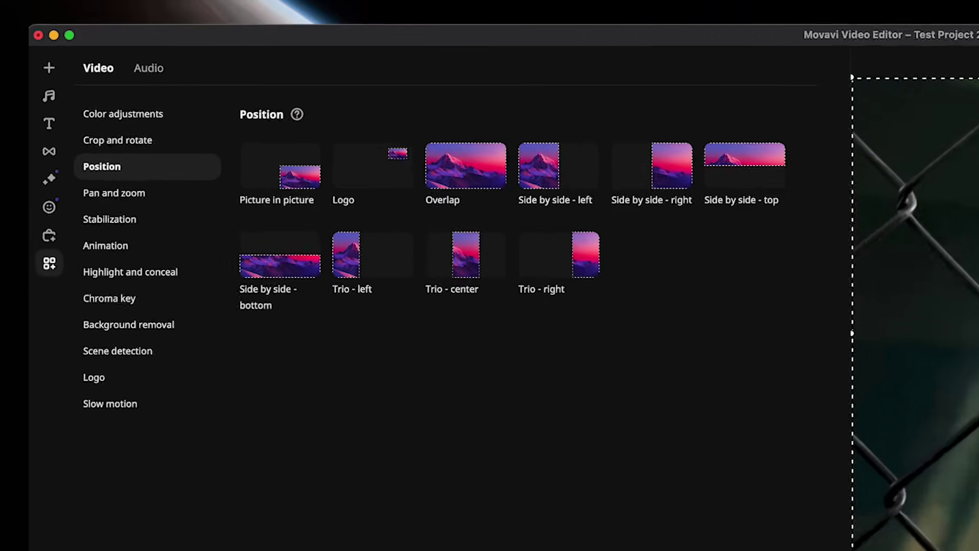
Search the filters for 'blur' and drop a blur filter onto the clip behind the fence
click(11, 87)
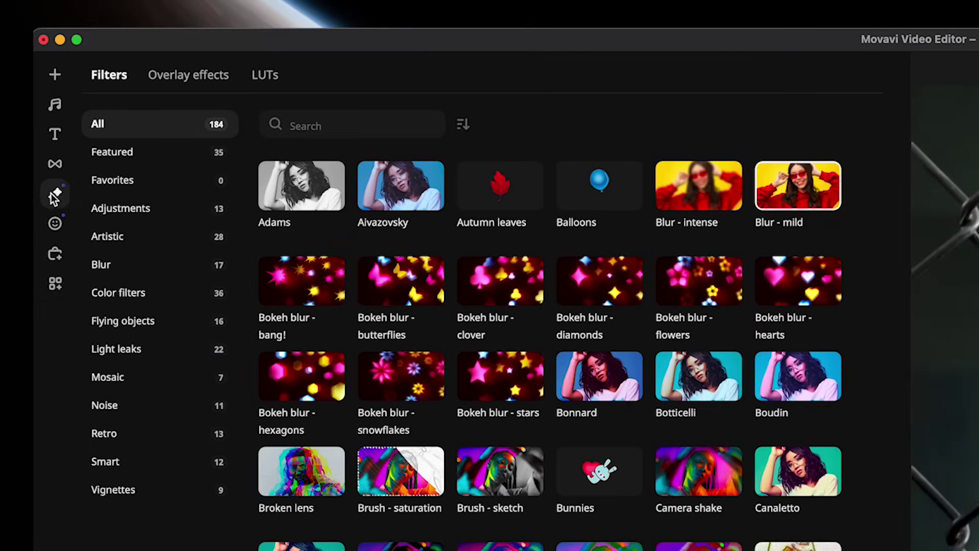
click(306, 126)
text(blur)
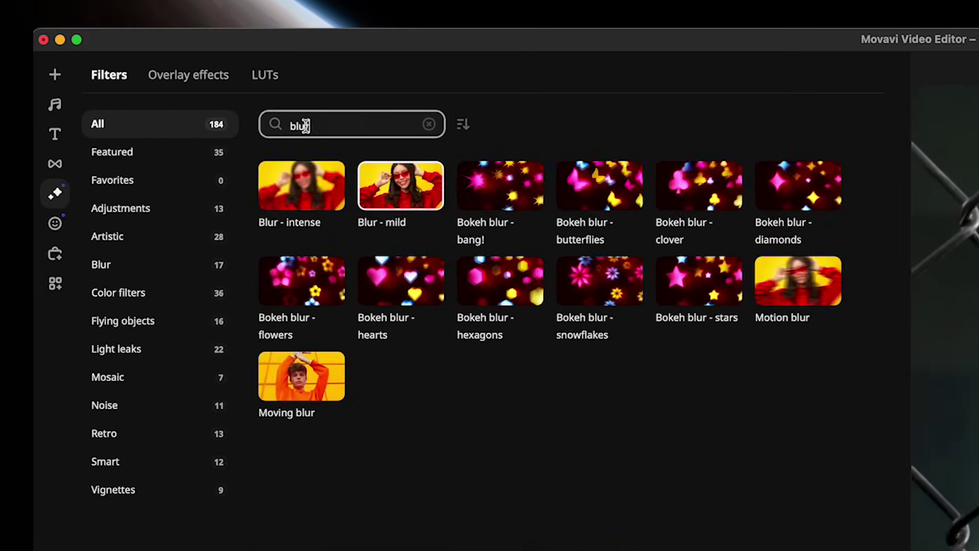
drag(497, 180, 832, 440)
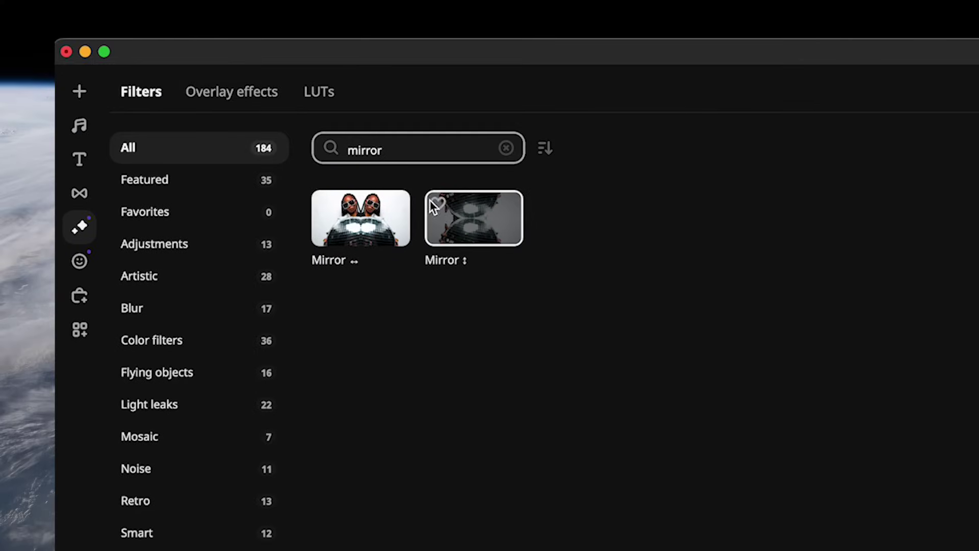
Drop the vertical Mirror ↕ filter onto the last city clip in the timeline
drag(434, 205, 978, 550)
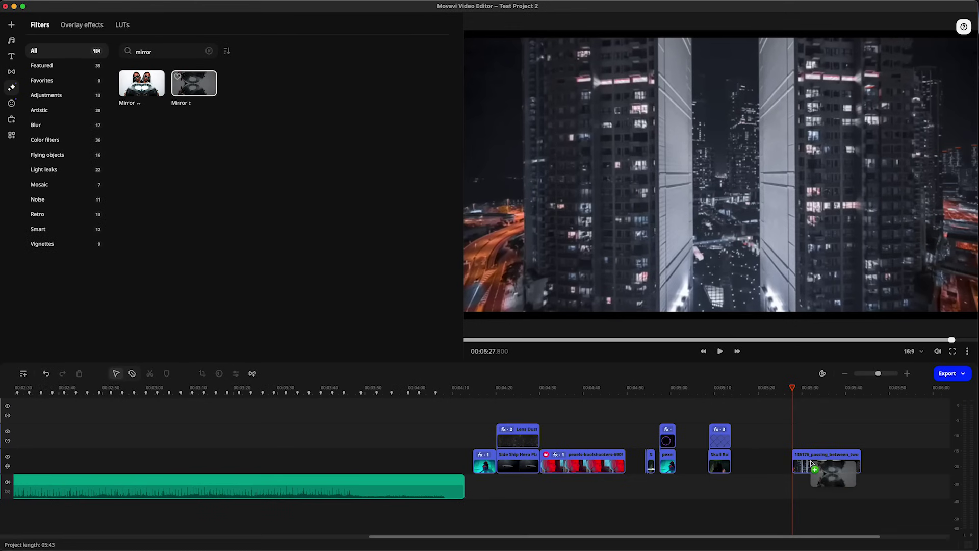
drag(811, 462, 808, 462)
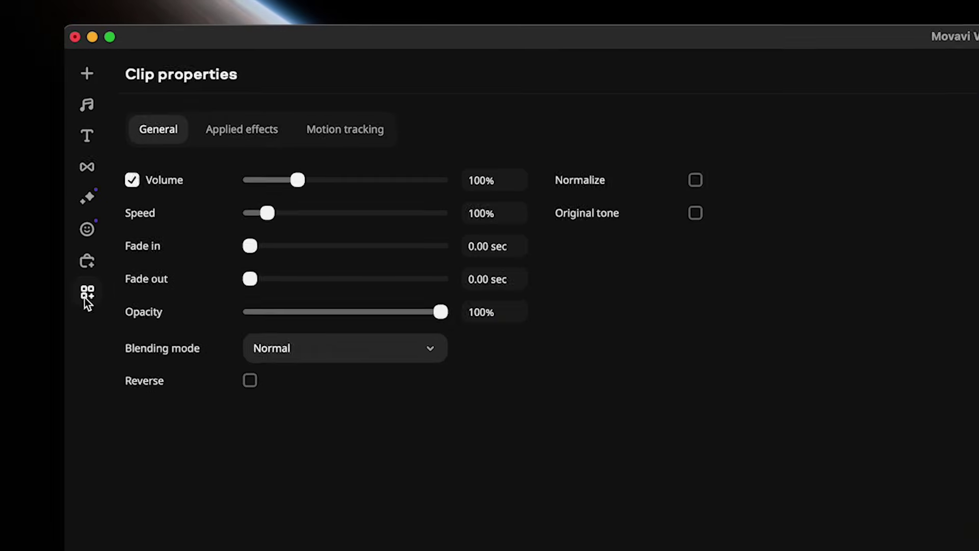
Run Scene detection on the TERMINUS clip with 1.0 sec minimum, then review cuts near 5:48
click(11, 135)
click(184, 407)
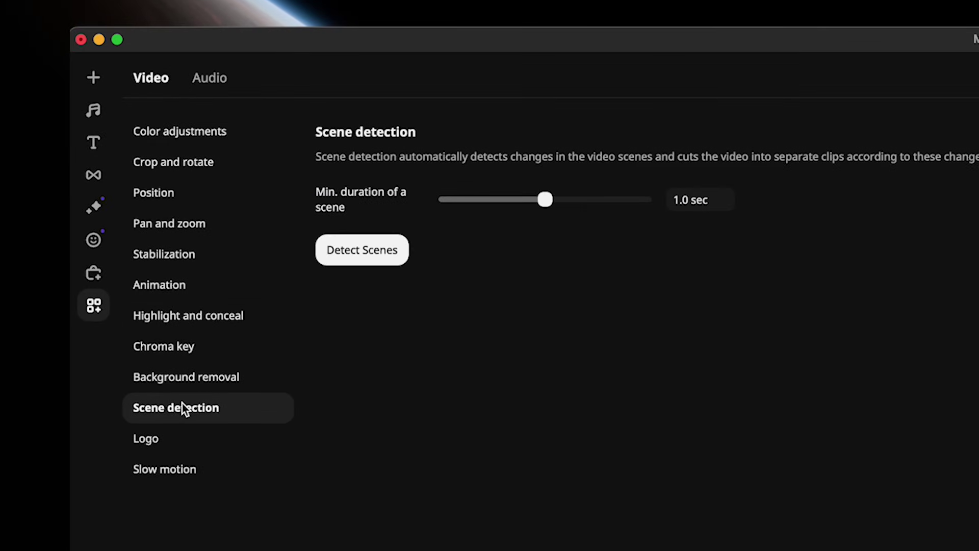
click(365, 256)
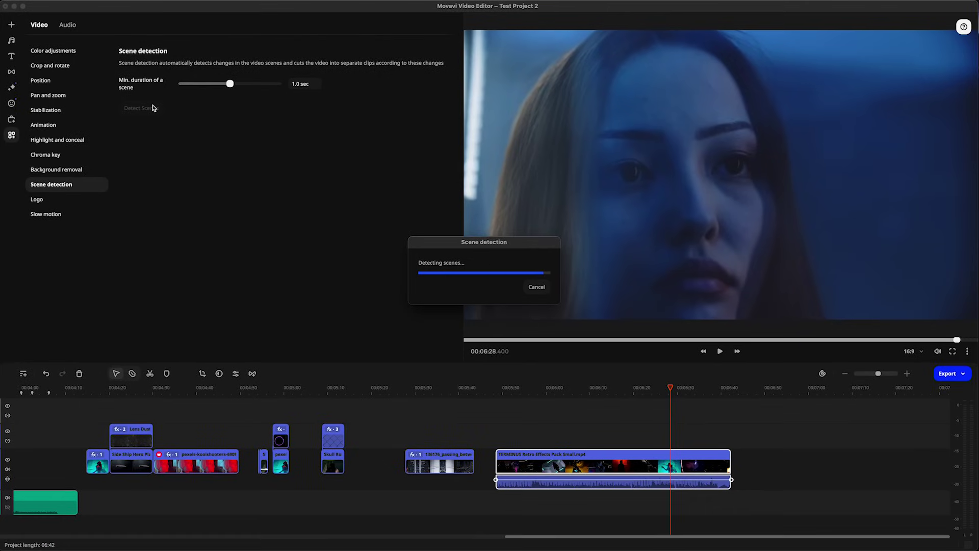
click(497, 395)
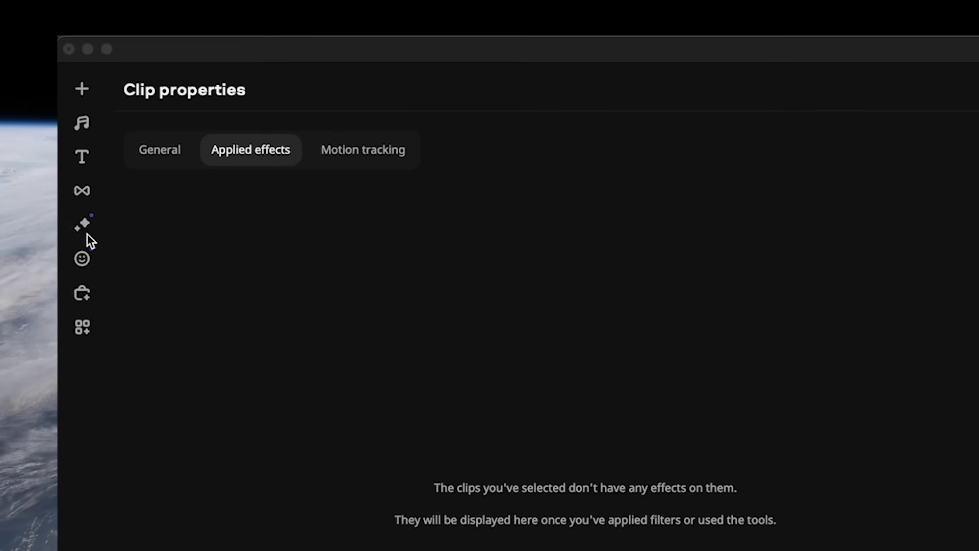
Search the effects for 'noise 3' and drag the Noice 3 overlay onto the helmet close-up clip
click(11, 88)
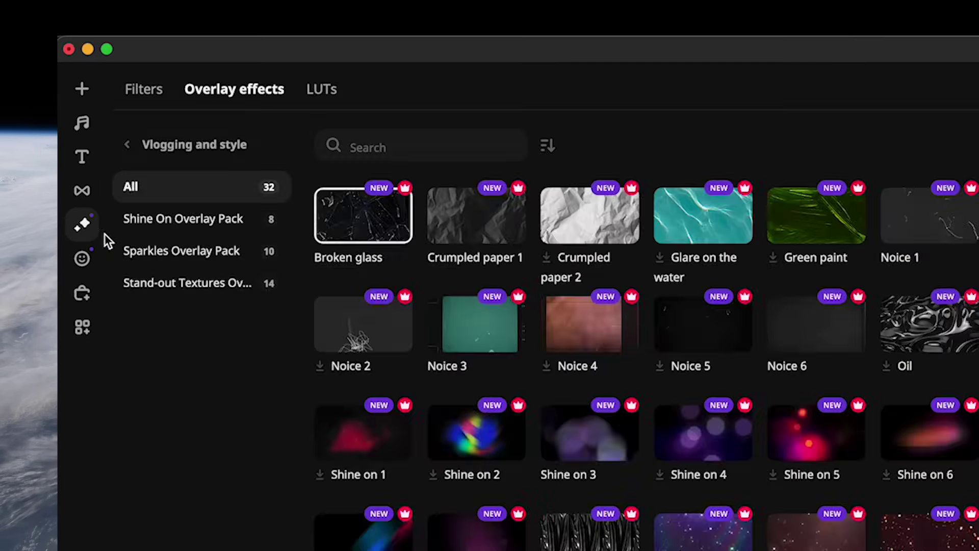
text(no)
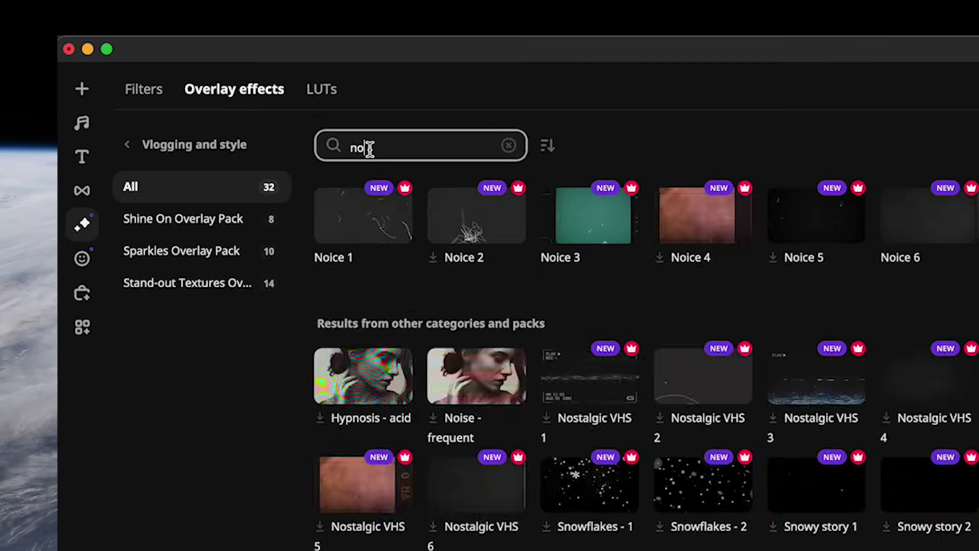
text(ise 3)
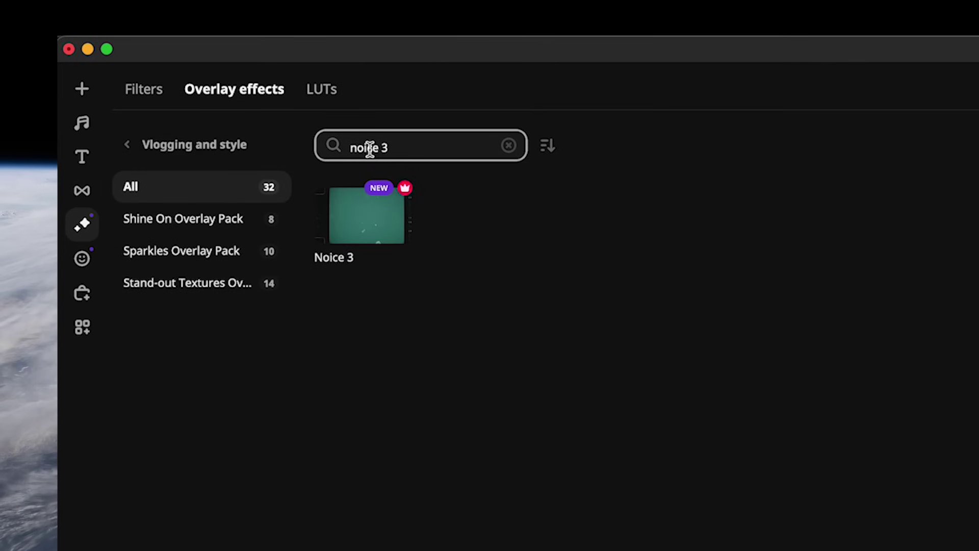
drag(378, 233, 978, 550)
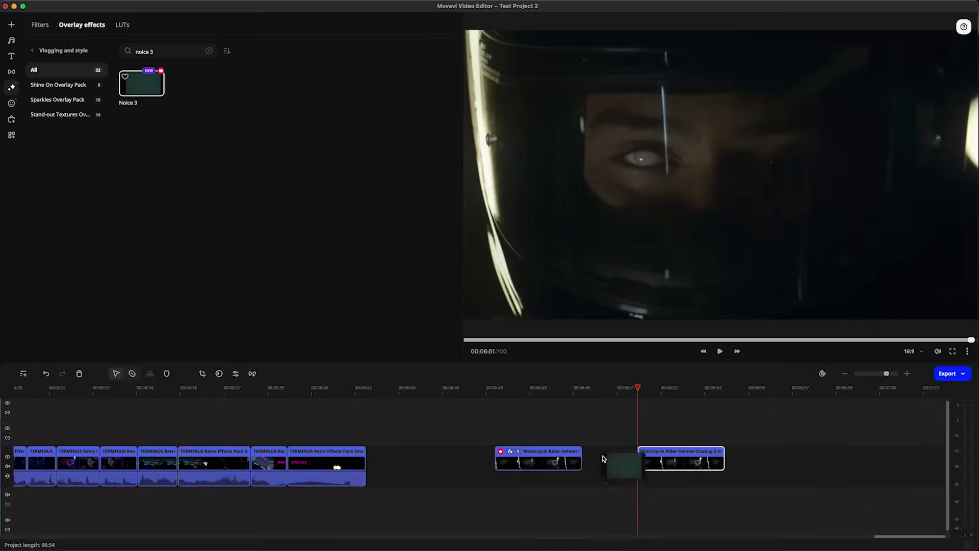